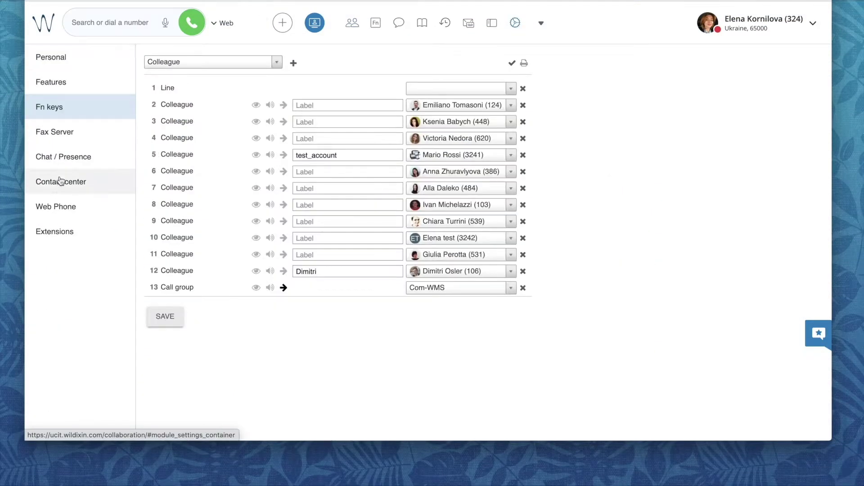
Step: Request installation of the screen sharing component from the Extensions settings
{"action": "left_click", "coordinate": [54, 233]}
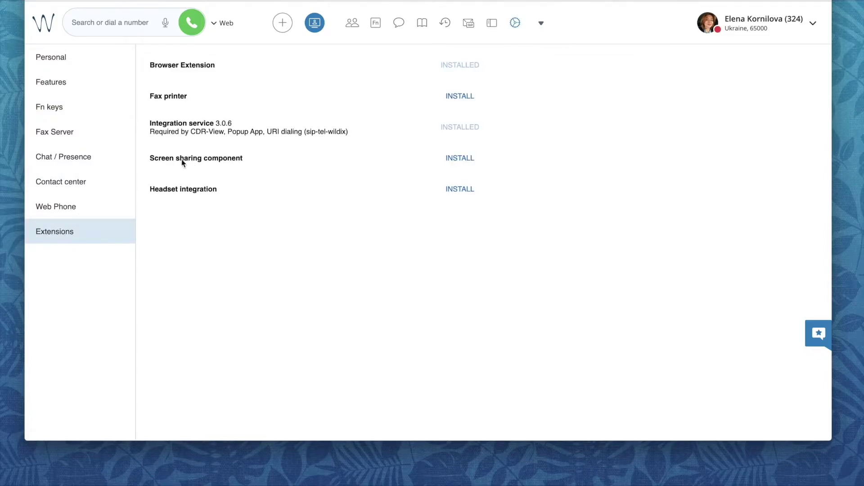
{"action": "left_click_drag", "start_coordinate": [149, 162], "coordinate": [251, 165]}
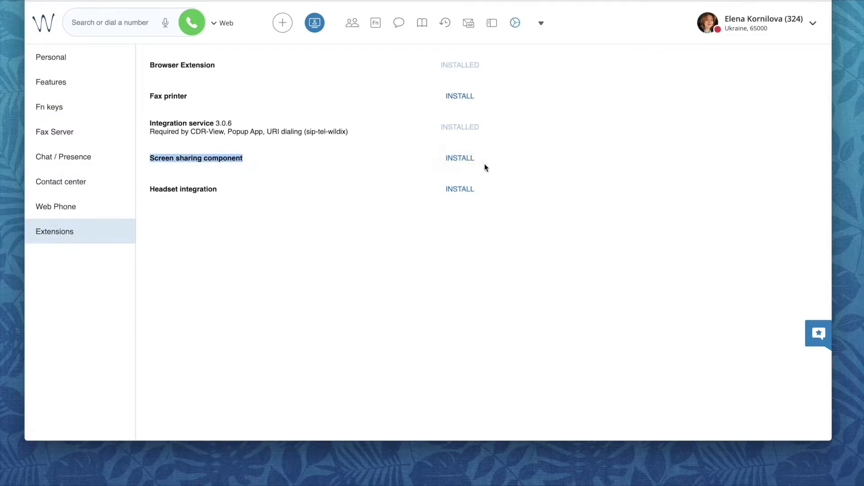
{"action": "left_click", "coordinate": [462, 160]}
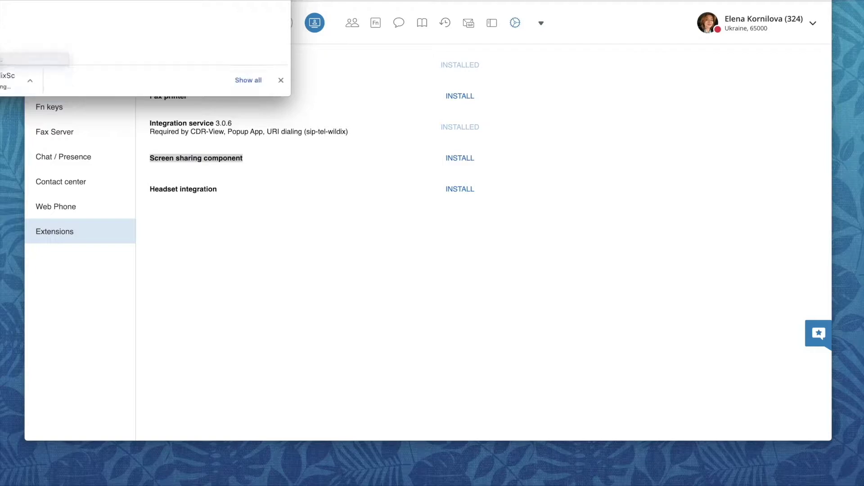
Step: Run the Wildix Screen Share installer with the standard installation on Macintosh HD and move the installer to the Bin
{"action": "left_click", "coordinate": [274, 171]}
{"action": "left_click", "coordinate": [526, 272]}
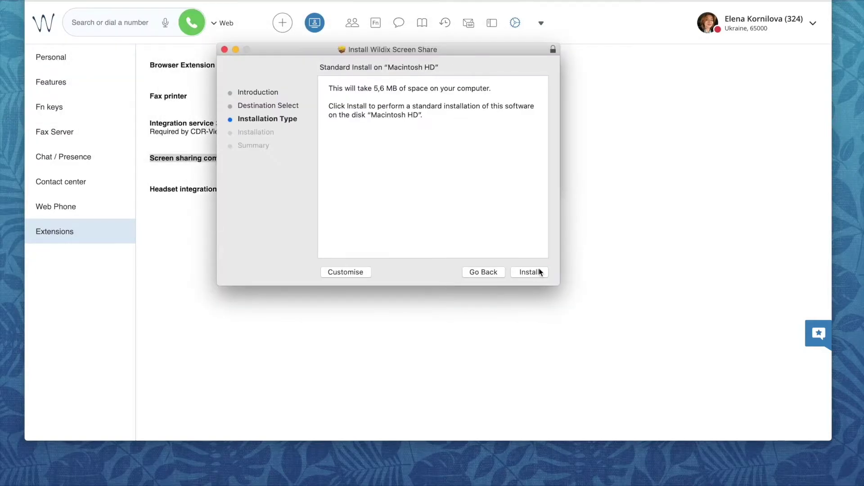
{"action": "left_click", "coordinate": [531, 273]}
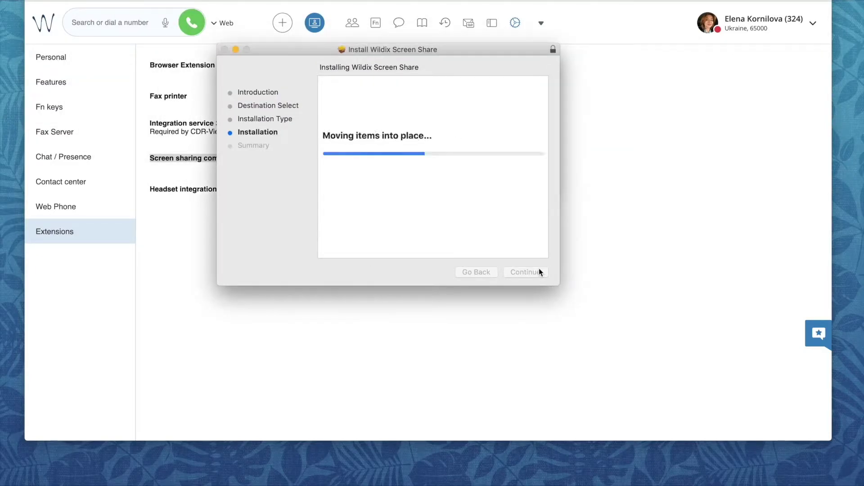
{"action": "left_click", "coordinate": [531, 276]}
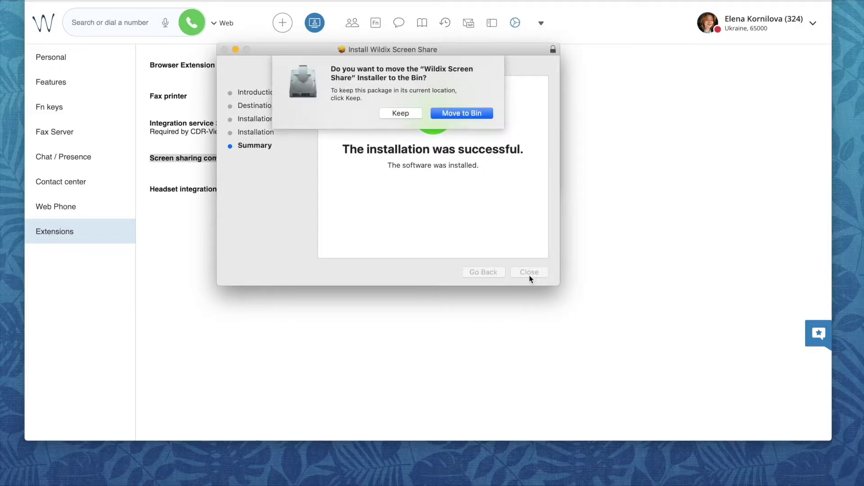
{"action": "left_click", "coordinate": [484, 112]}
{"action": "left_click", "coordinate": [232, 60]}
{"action": "left_click_drag", "start_coordinate": [148, 128], "coordinate": [343, 151]}
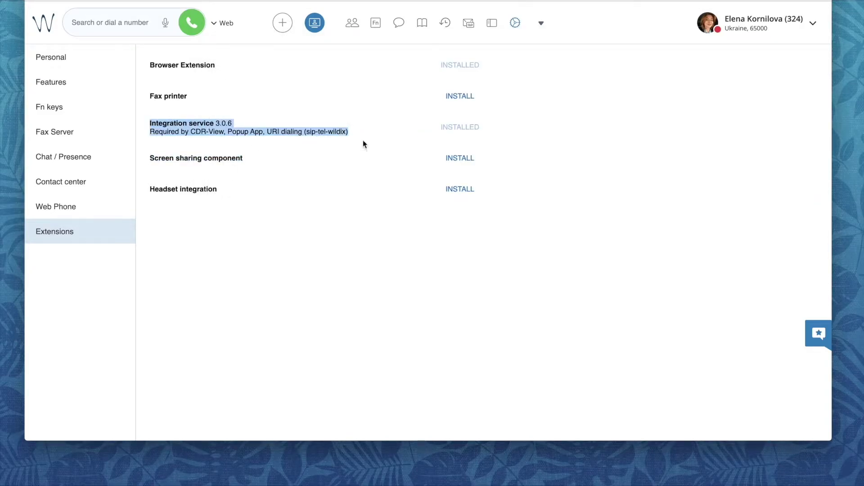
{"action": "key", "text": "super+r"}
{"action": "left_click", "coordinate": [527, 151]}
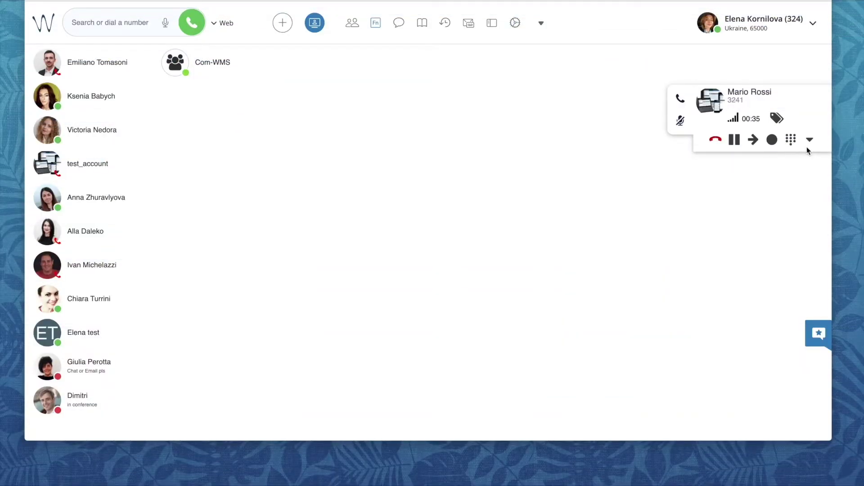
Step: Start sharing the screen with the other party from the active call
{"action": "left_click", "coordinate": [810, 140]}
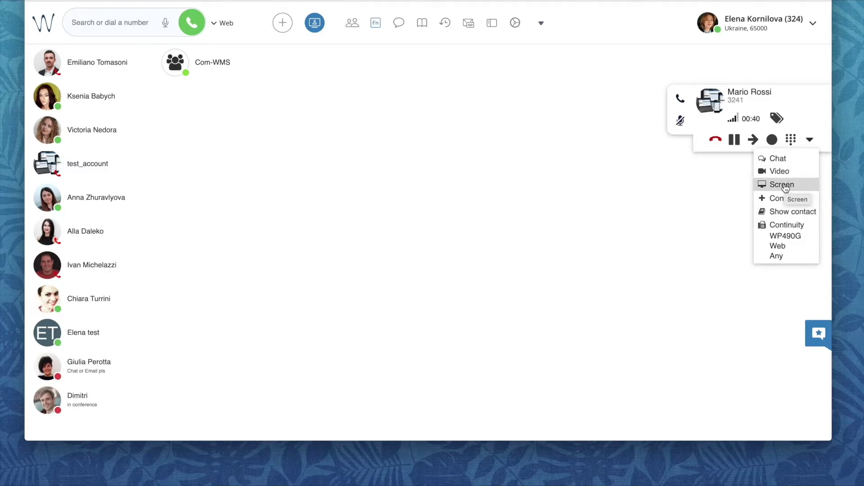
{"action": "left_click", "coordinate": [785, 188]}
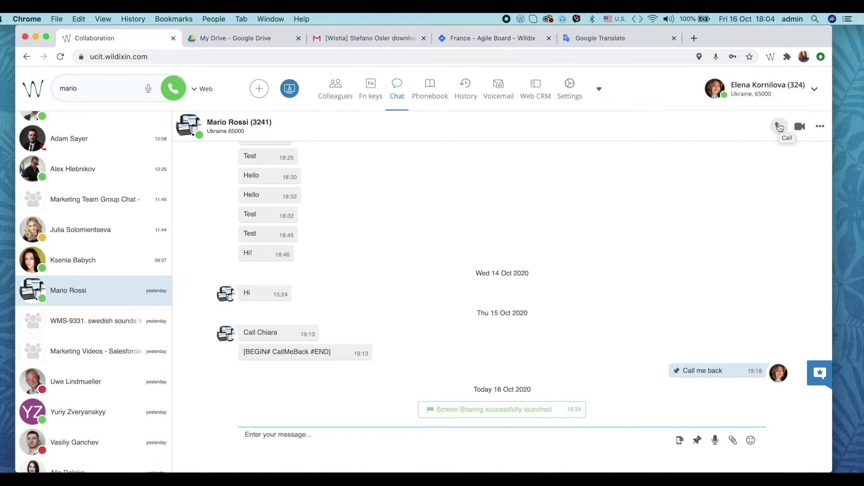
Step: Start screen sharing with the selected contact from the chat conversation
{"action": "left_click", "coordinate": [819, 127]}
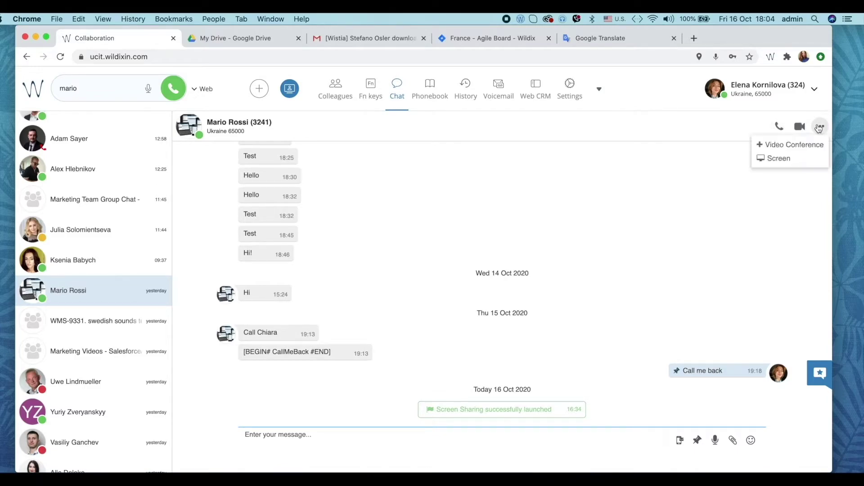
{"action": "left_click", "coordinate": [780, 160]}
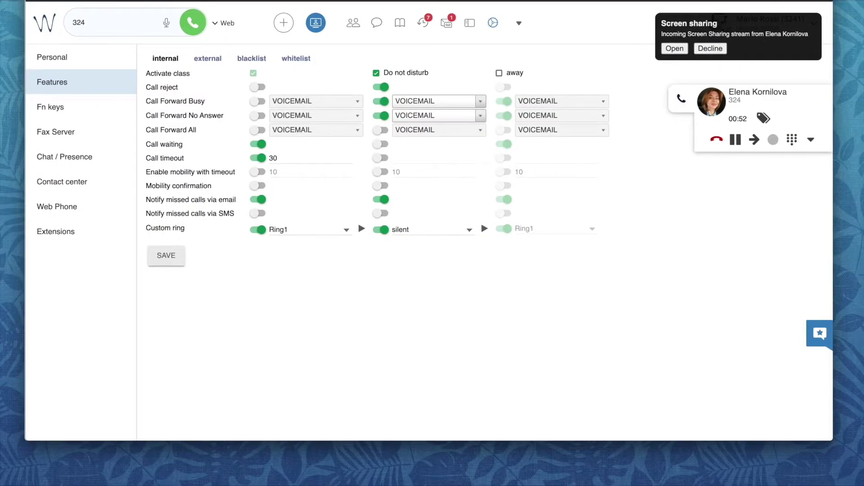
Step: View the colleague's shared screen with the wildix.com page in the screen sharing display
{"action": "left_click", "coordinate": [377, 22]}
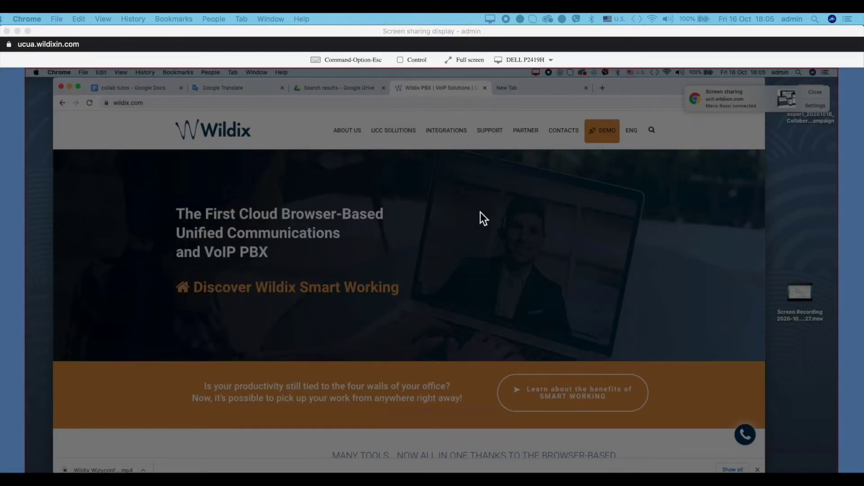
{"action": "scroll", "coordinate": [480, 212], "scroll_direction": "down", "scroll_amount": 10}
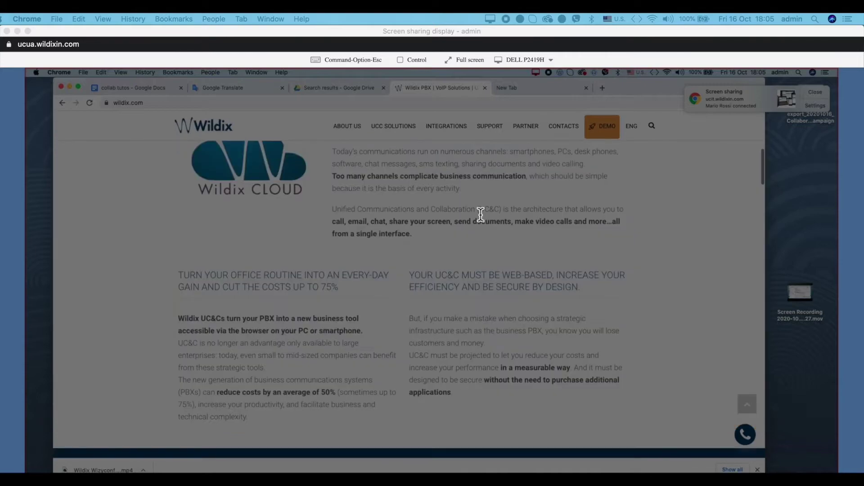
{"action": "scroll", "coordinate": [481, 215], "scroll_direction": "down", "scroll_amount": 1}
{"action": "scroll", "coordinate": [482, 214], "scroll_direction": "down", "scroll_amount": 1}
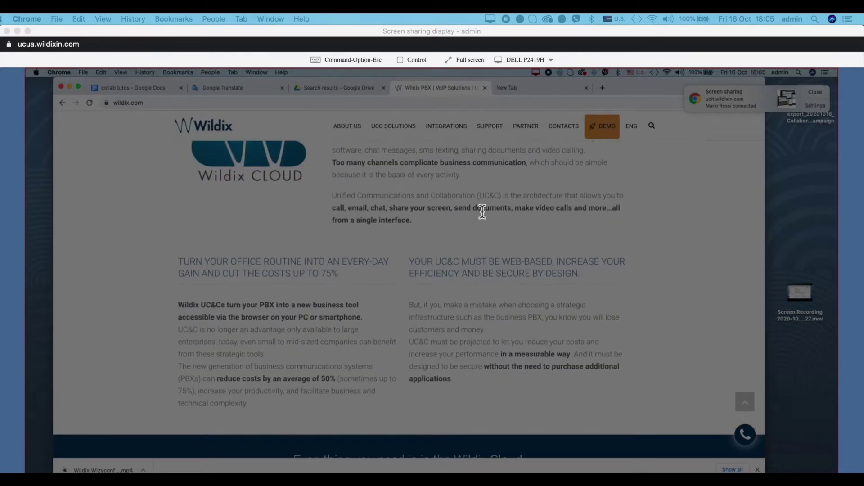
{"action": "scroll", "coordinate": [482, 211], "scroll_direction": "down", "scroll_amount": 5}
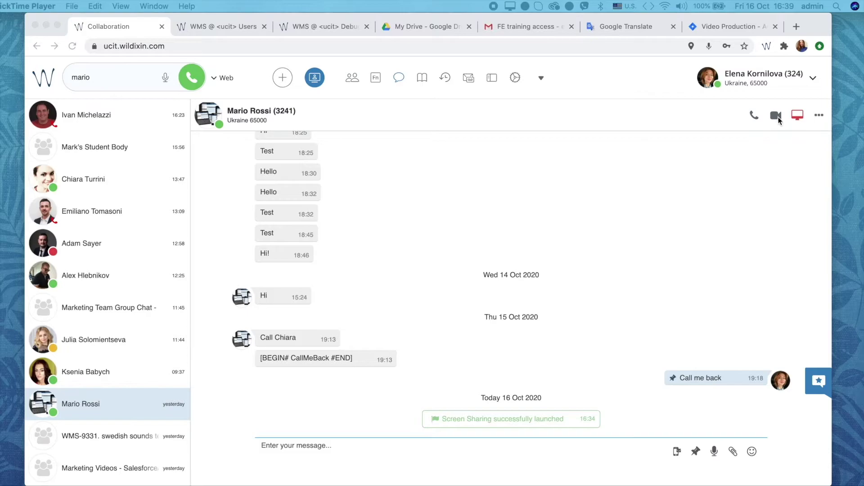
Step: Allow remote control of the shared DELL P2419H screen and switch it off again
{"action": "left_click", "coordinate": [798, 117]}
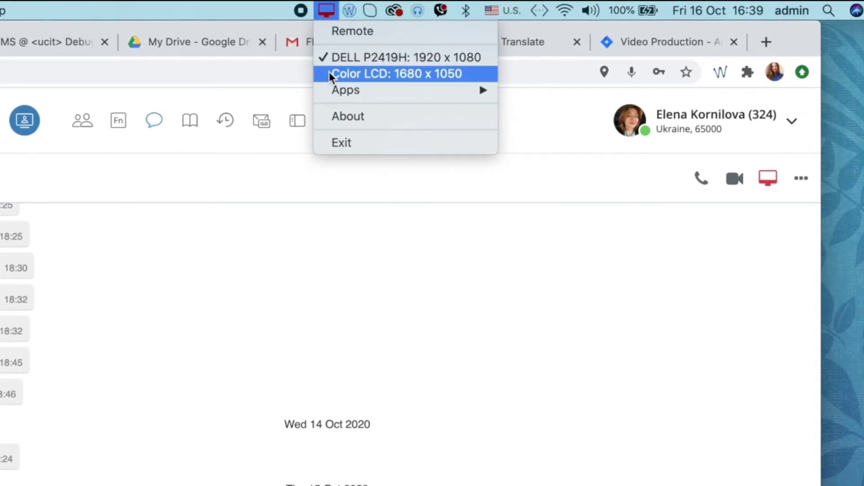
{"action": "mouse_move", "coordinate": [331, 89]}
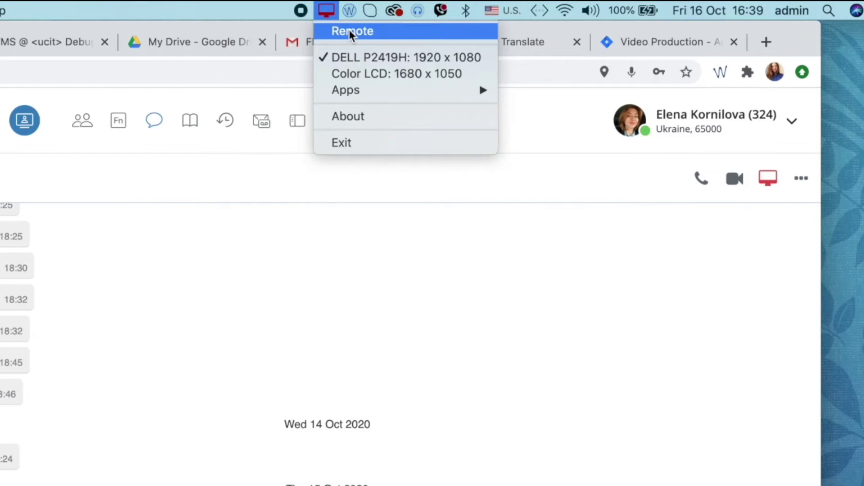
{"action": "left_click", "coordinate": [351, 32]}
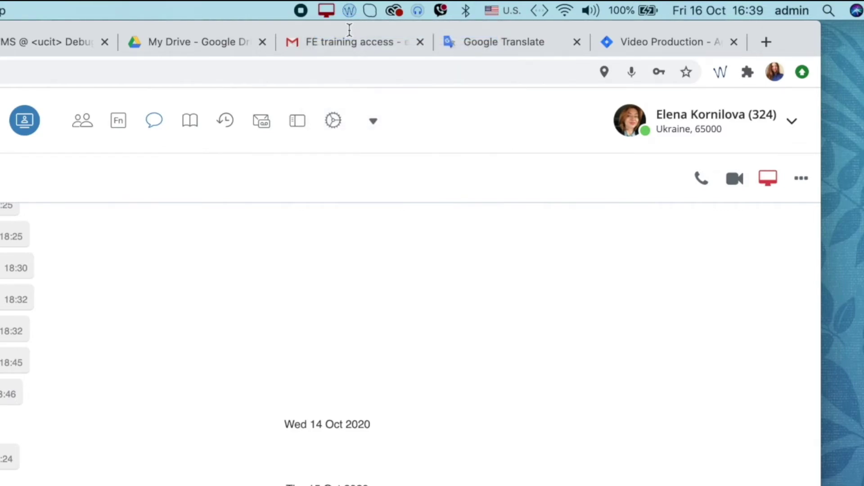
{"action": "left_click", "coordinate": [327, 11]}
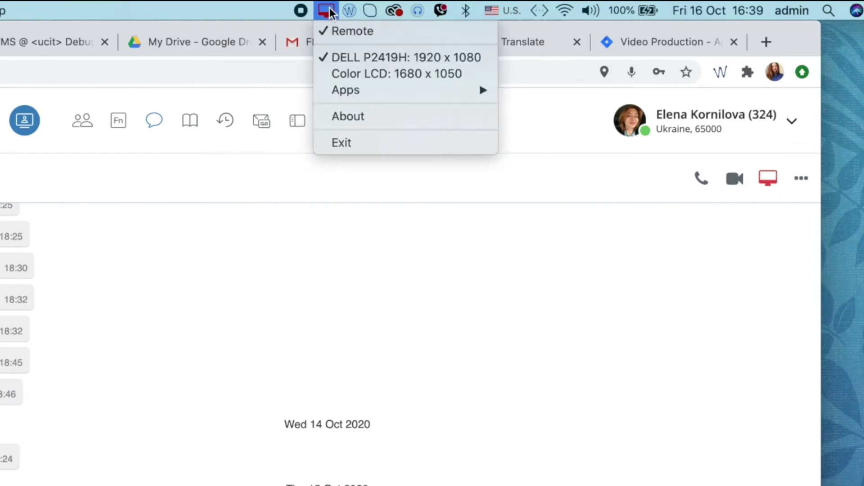
{"action": "left_click", "coordinate": [332, 33]}
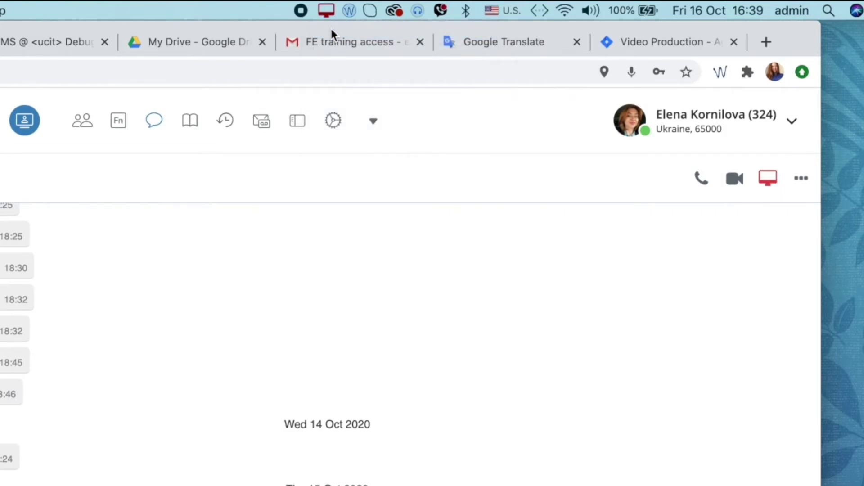
{"action": "left_click", "coordinate": [327, 13]}
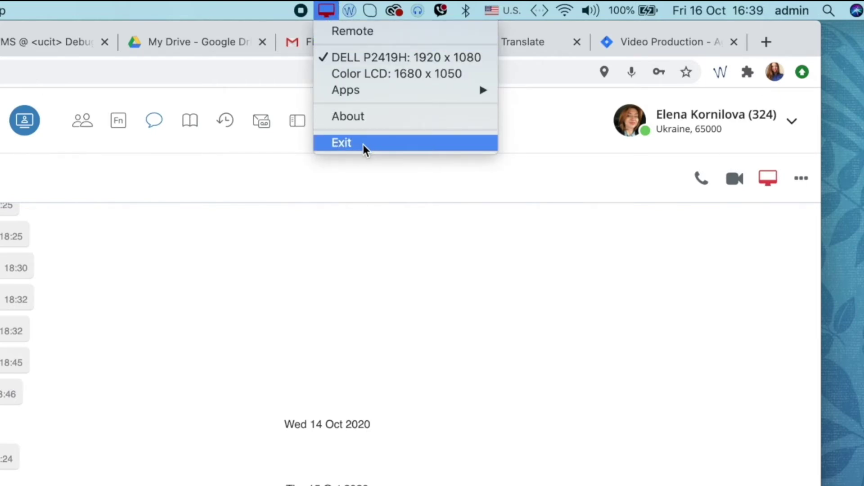
Step: Open the macOS Security & Privacy preferences and check the Screen Recording permission for Wildix Screen Share
{"action": "left_click", "coordinate": [469, 303]}
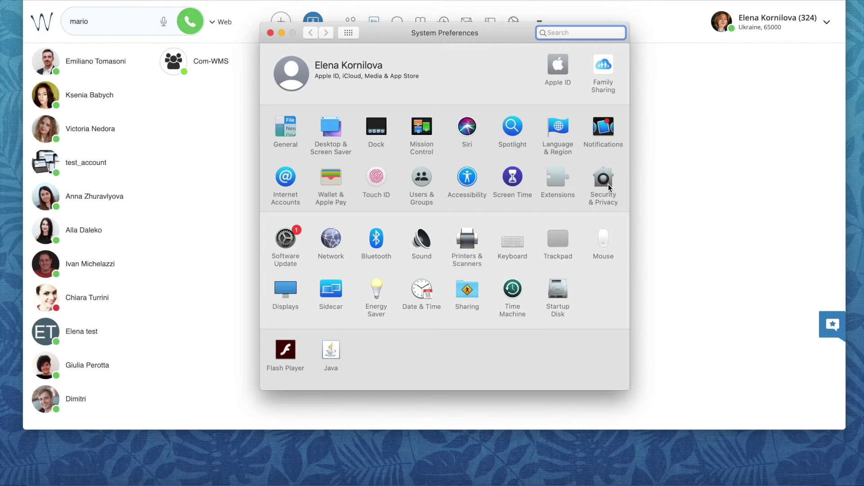
{"action": "left_click", "coordinate": [608, 183]}
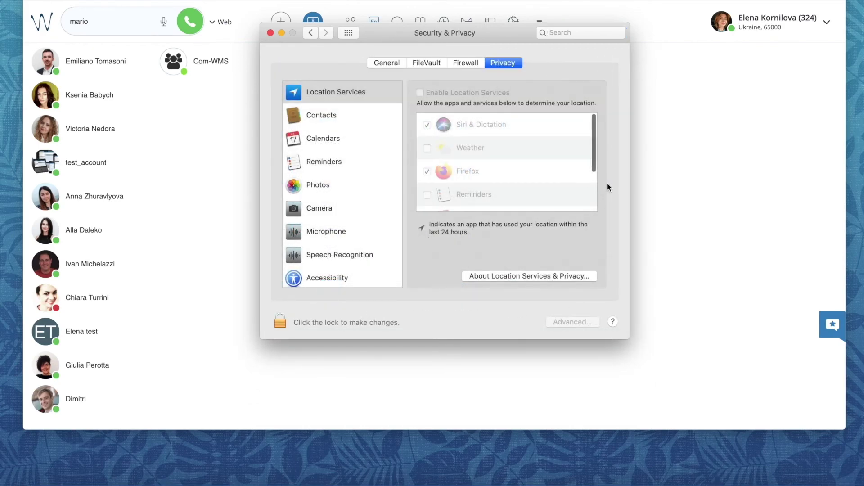
{"action": "scroll", "coordinate": [334, 230], "scroll_direction": "down", "scroll_amount": 5}
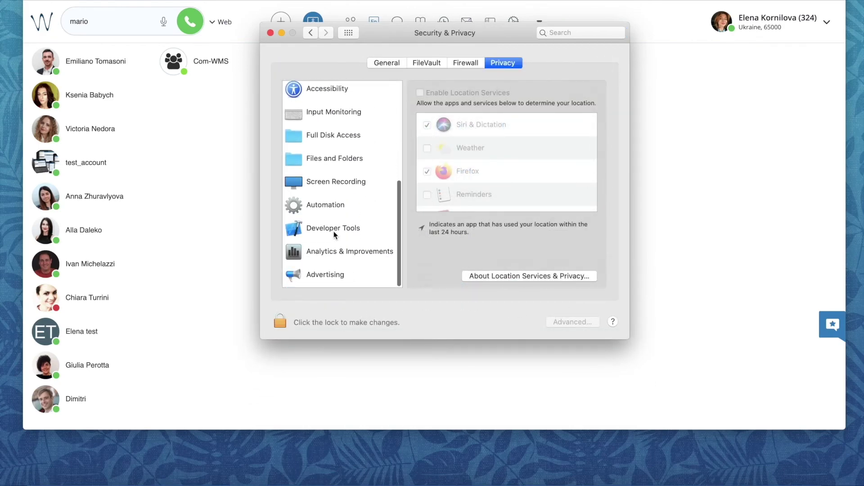
{"action": "left_click", "coordinate": [341, 184]}
{"action": "scroll", "coordinate": [442, 178], "scroll_direction": "down", "scroll_amount": 3}
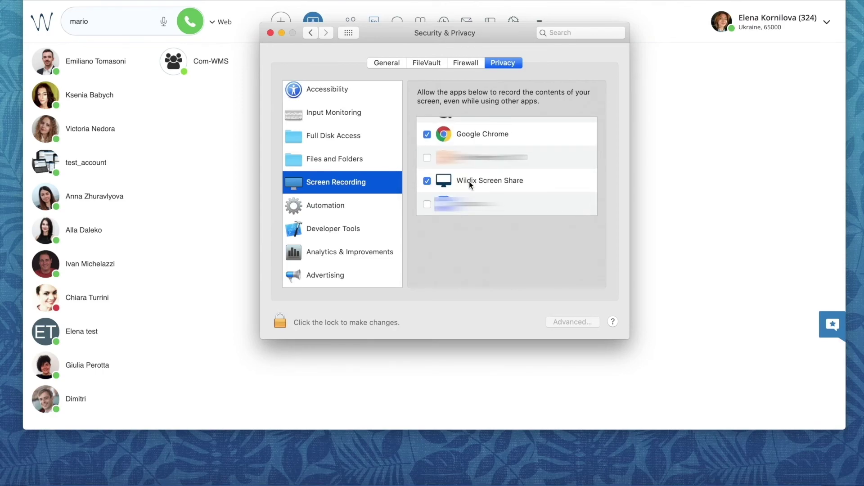
Step: Show the apps allowed under Accessibility and start unlocking the privacy preferences for changes
{"action": "left_click", "coordinate": [336, 88]}
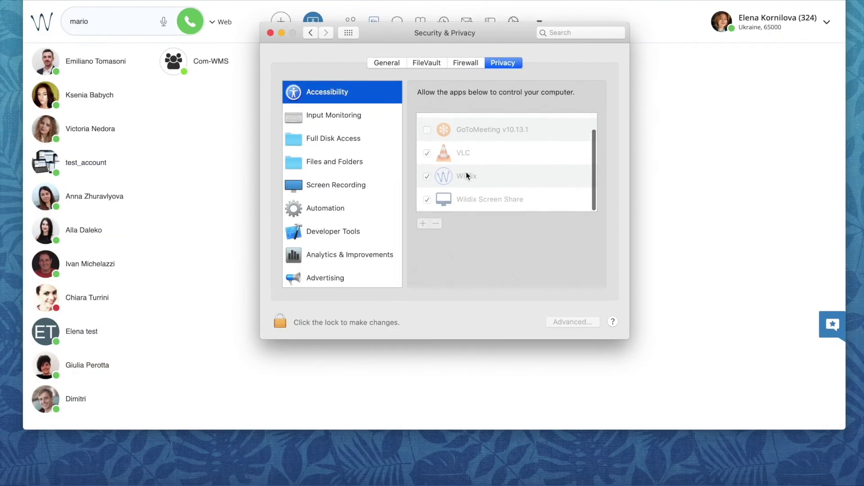
{"action": "left_click", "coordinate": [281, 321]}
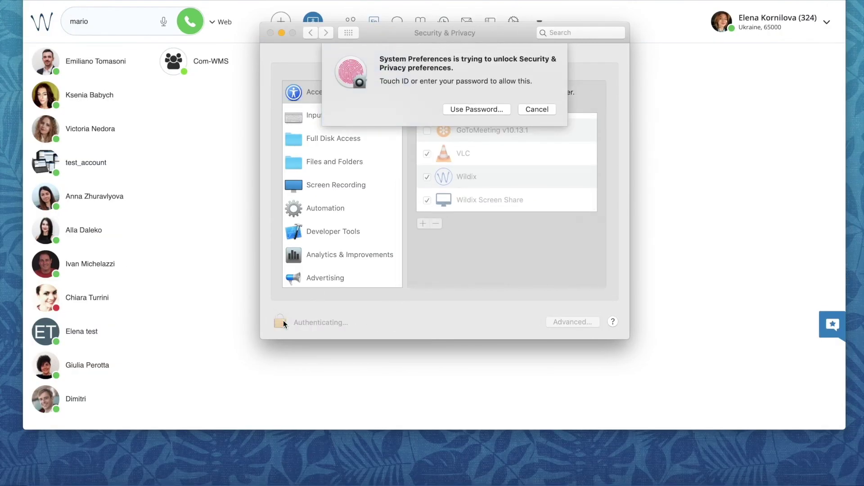